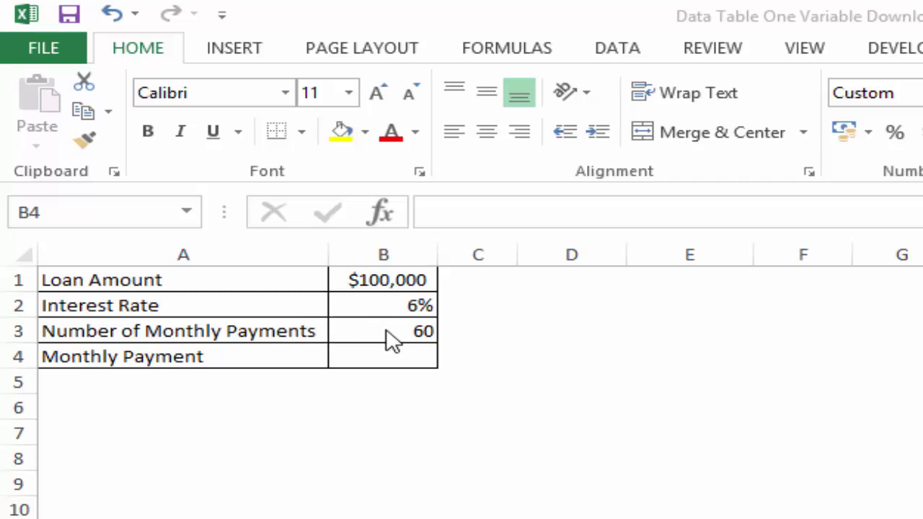
Enter =PMT(B2/12,B3,B1) in B4, returning a monthly payment of ($1,933.28)
click(379, 357)
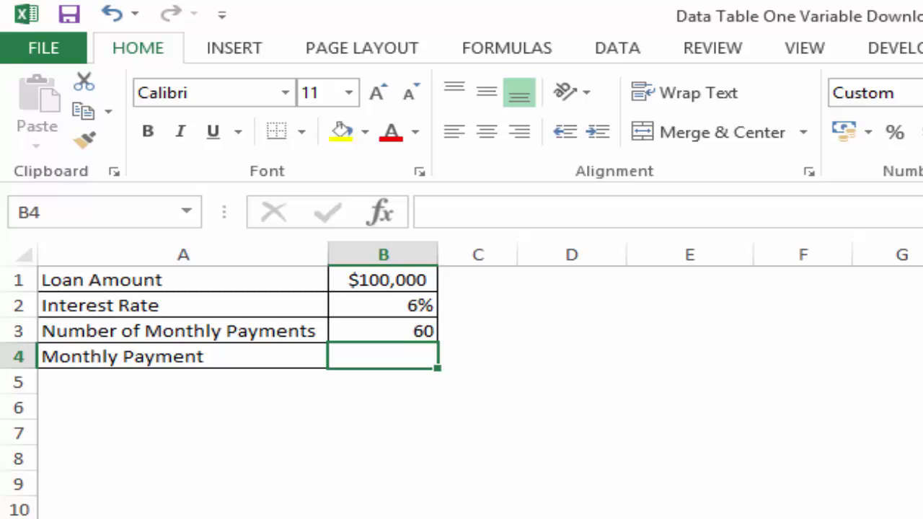
text(=)
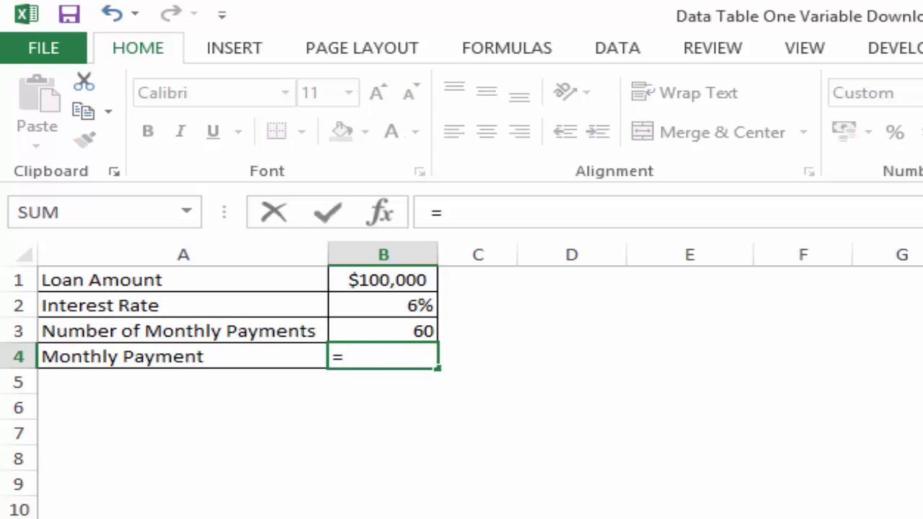
text(PMT)
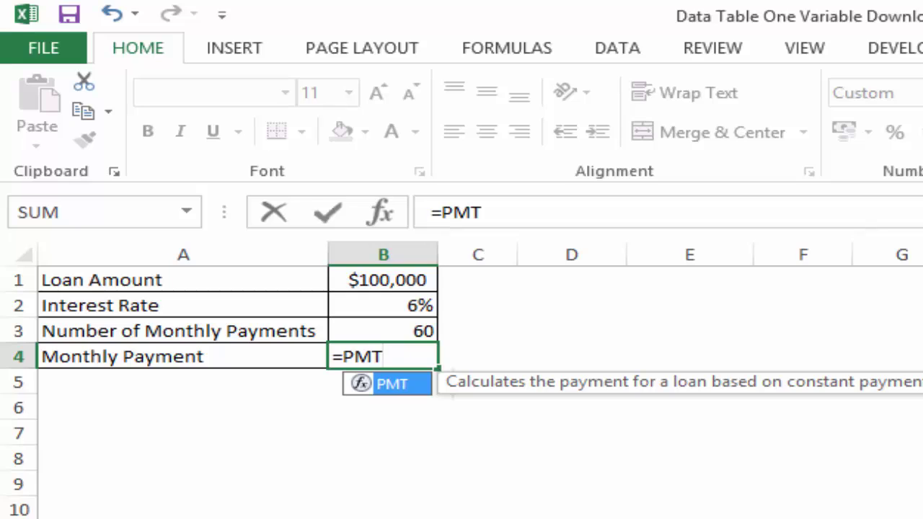
text(()
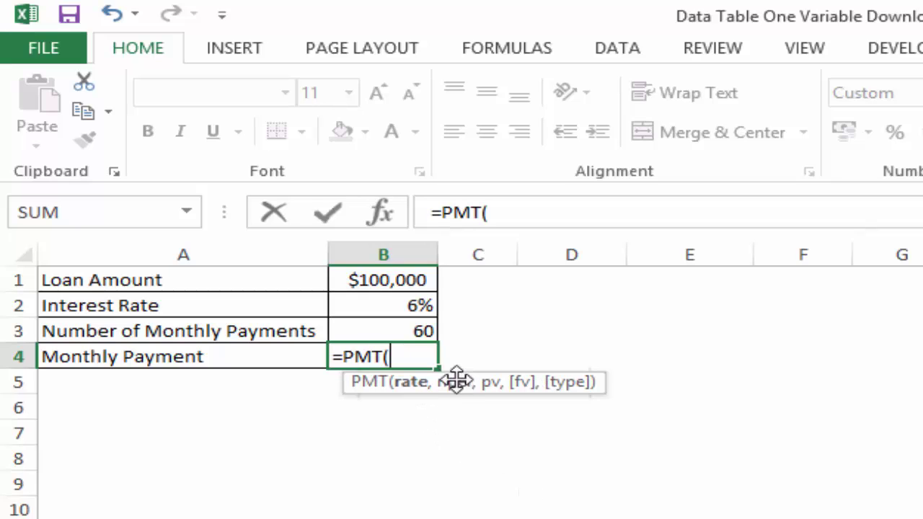
click(371, 305)
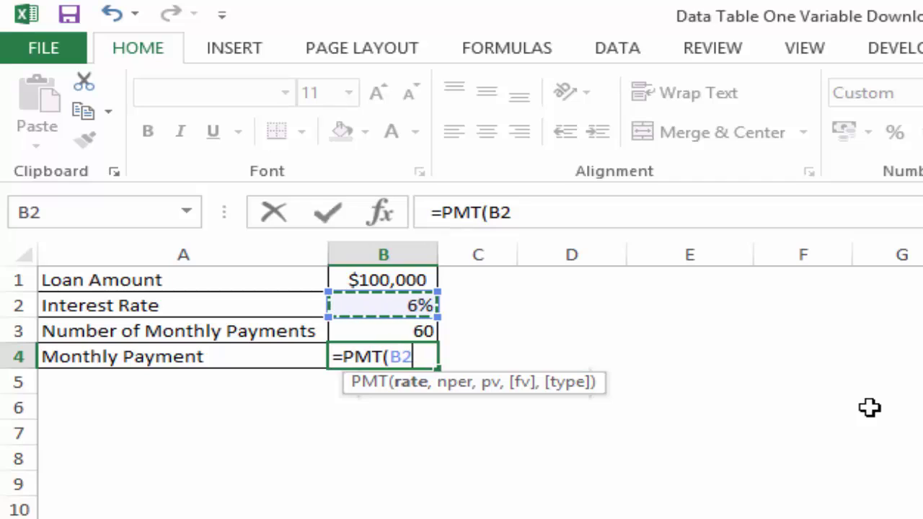
text(/12,)
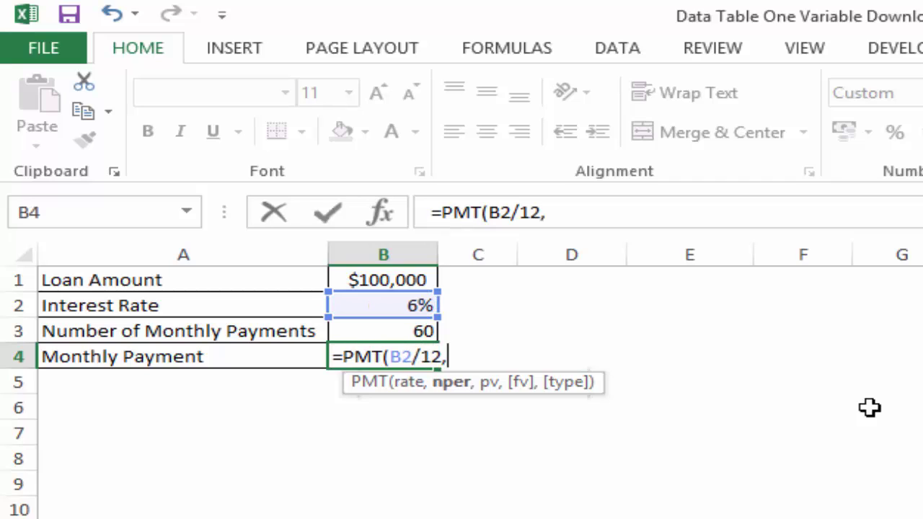
click(375, 331)
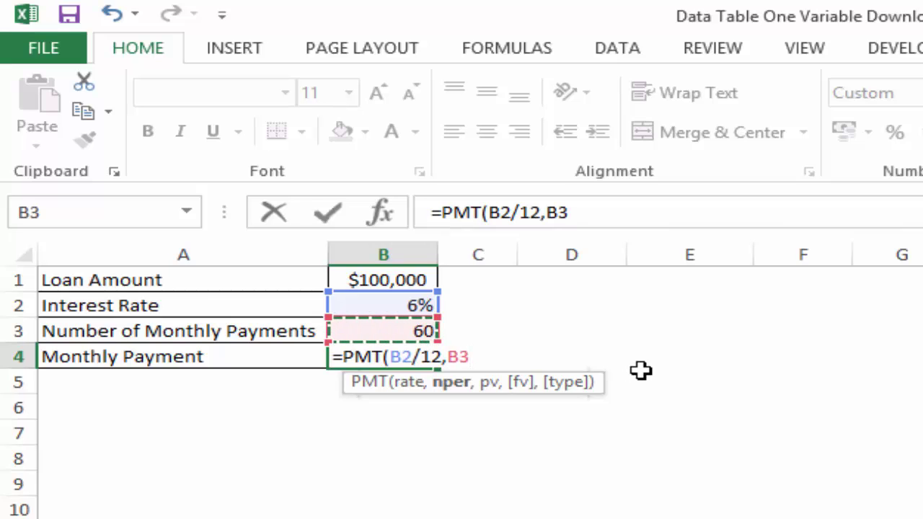
text(,)
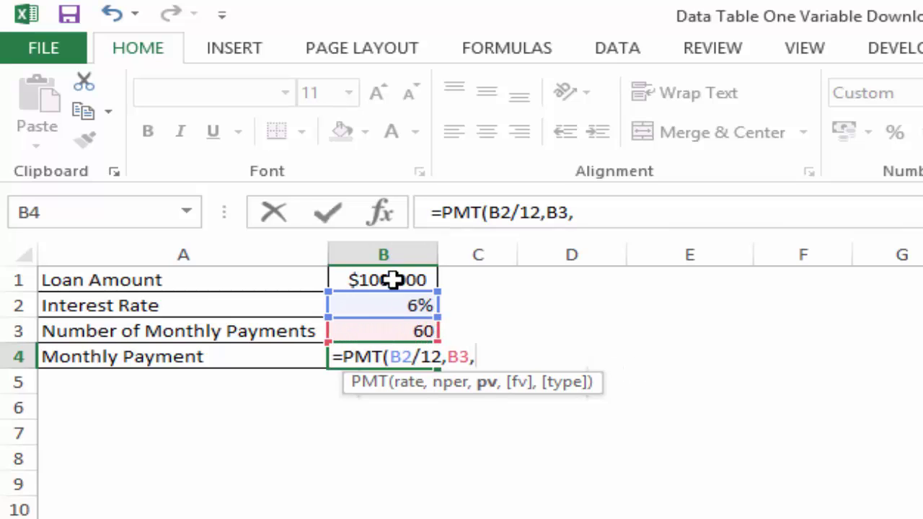
click(426, 280)
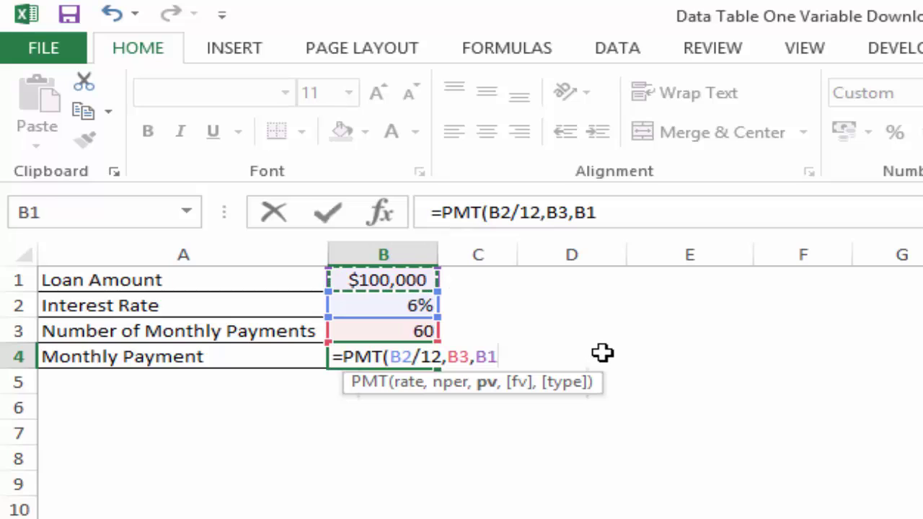
text())
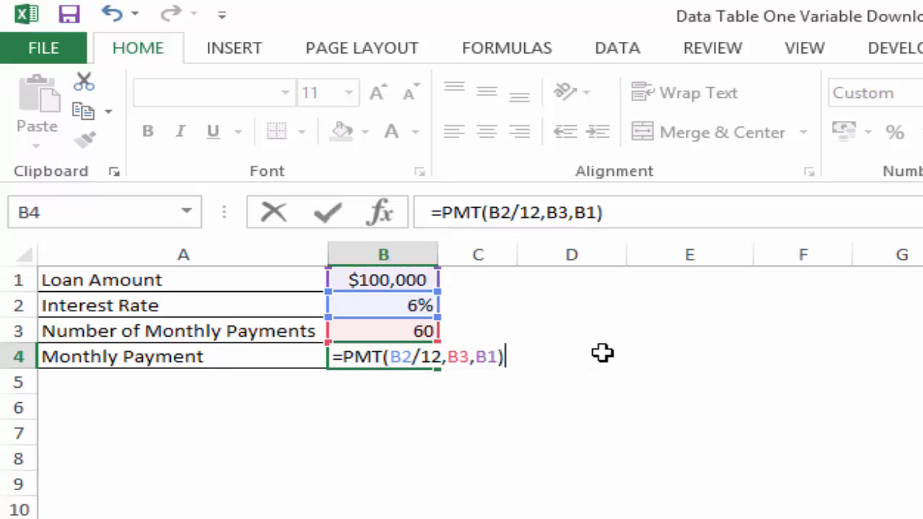
key(ctrl+Return)
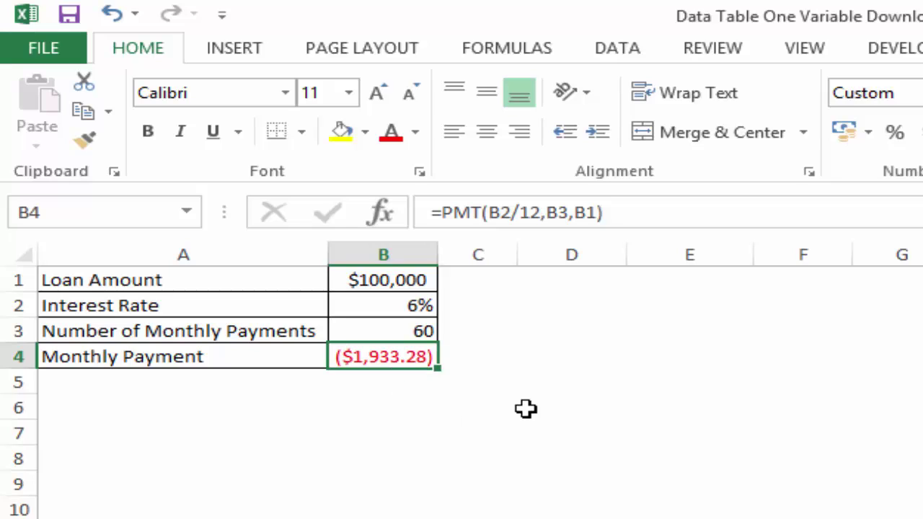
click(397, 335)
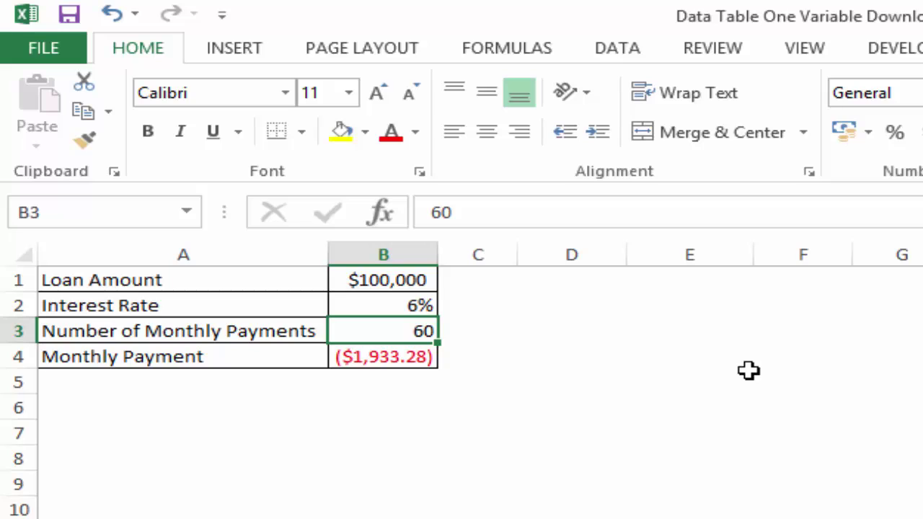
text(72)
key(Return)
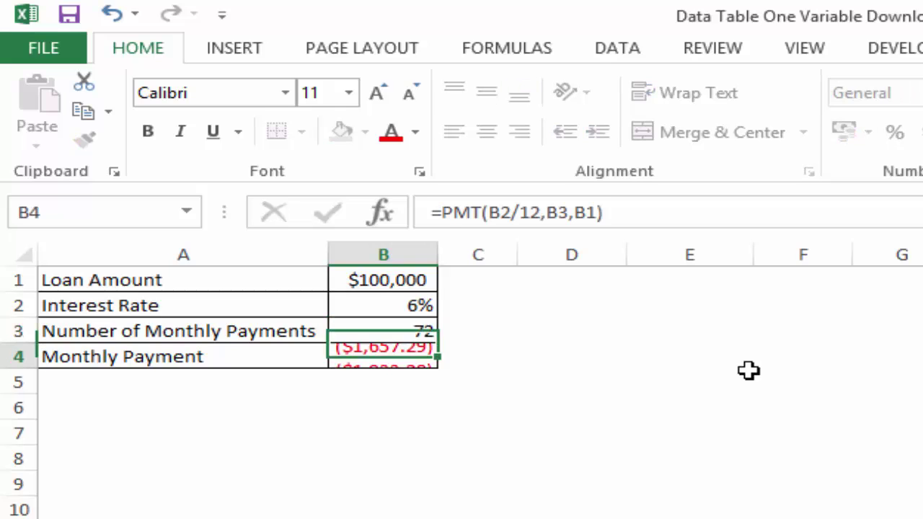
key(Up)
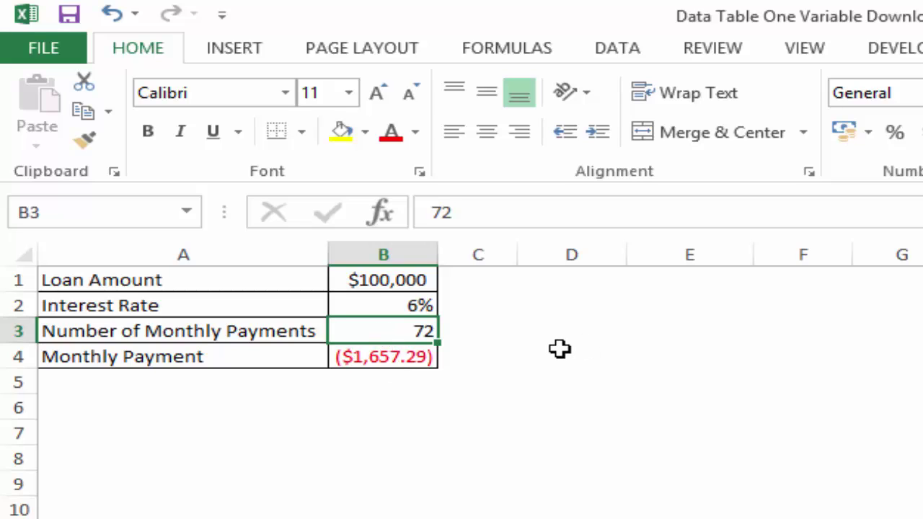
text(100)
key(Return)
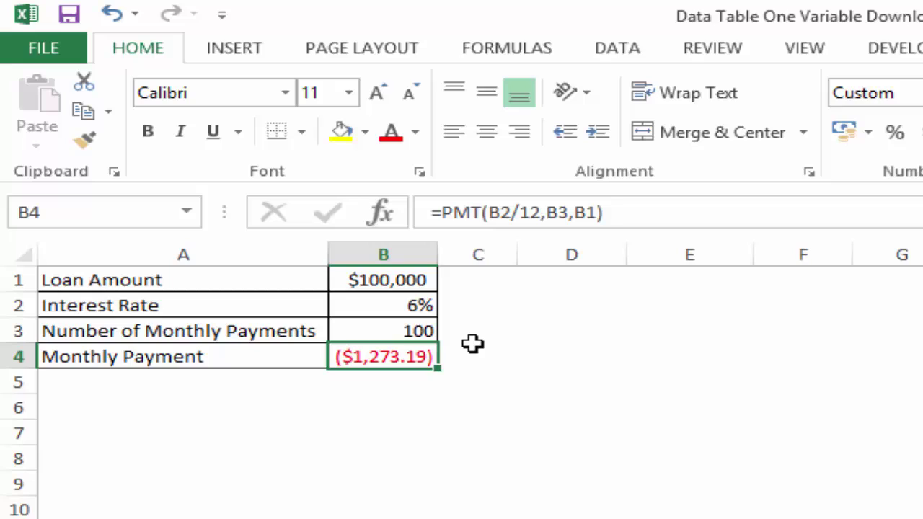
click(392, 332)
text(60)
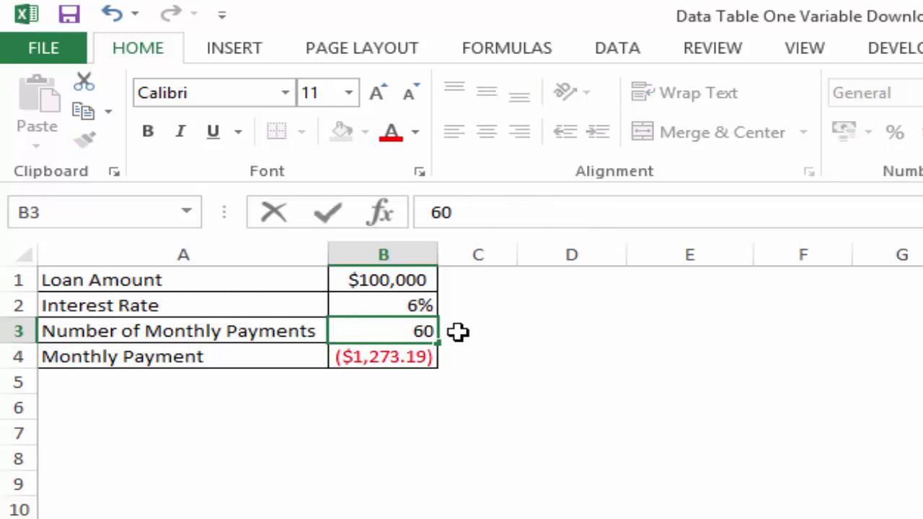
key(Return)
Fill D5:D19 with payment counts 72 to 240 in steps of 12 and select D5:E19
click(559, 393)
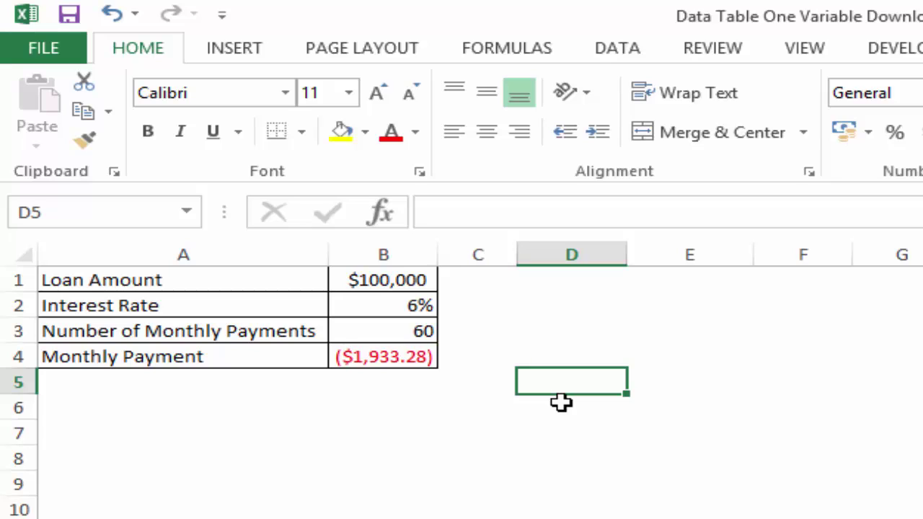
text(72)
key(Return)
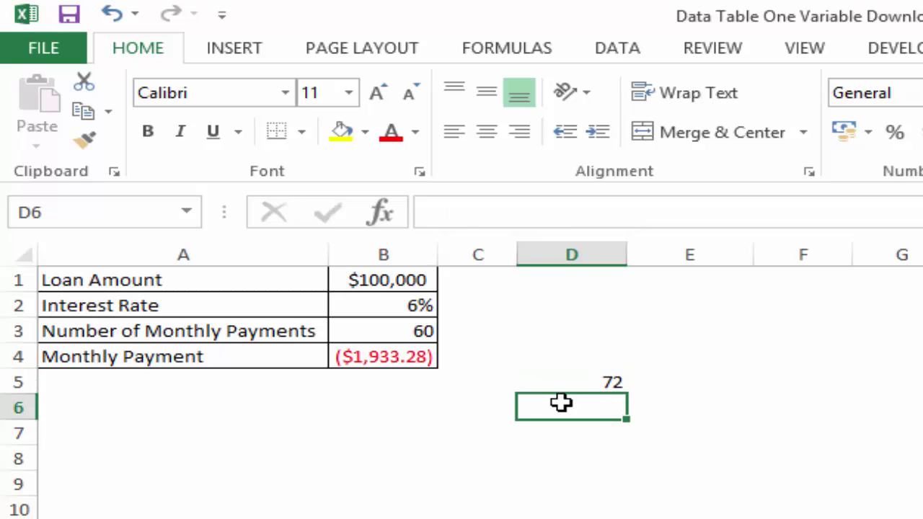
text(84)
key(Return)
drag(561, 389, 561, 402)
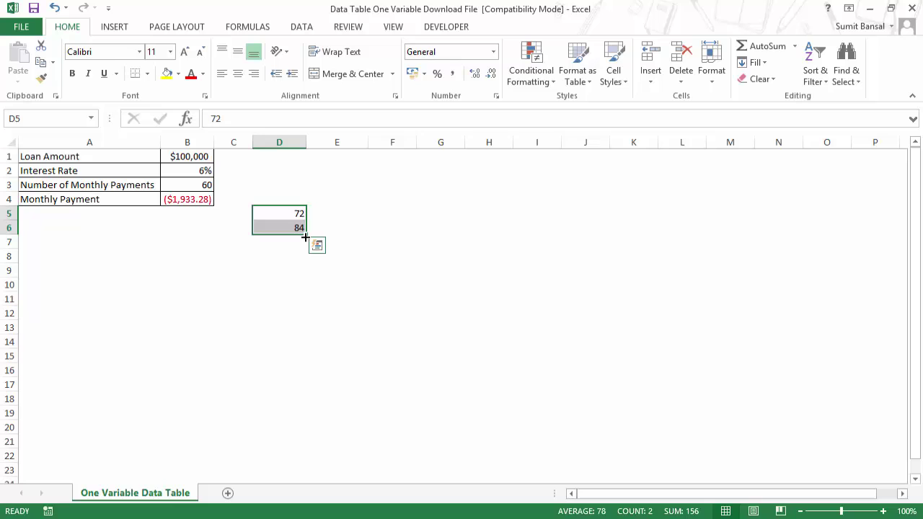
drag(306, 245, 305, 417)
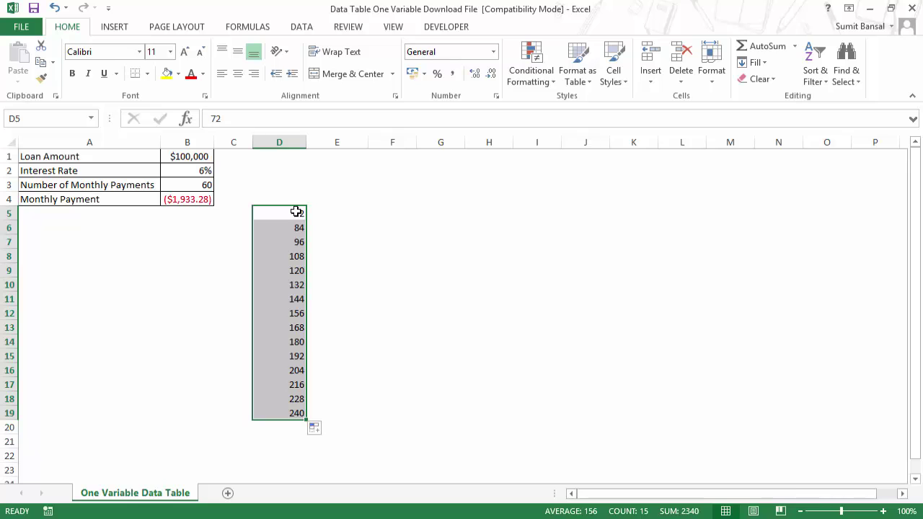
drag(295, 212, 330, 410)
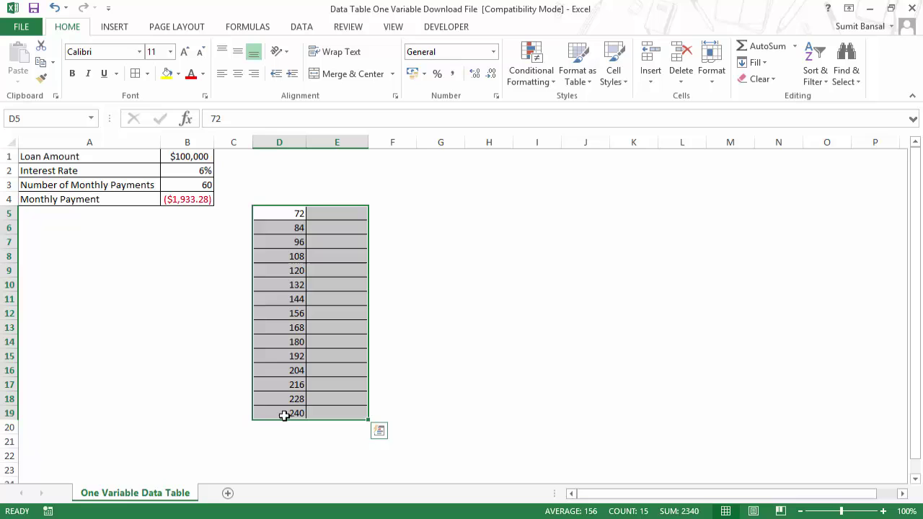
Enter =B4 in E4 so it shows the ($1,933.28) payment
click(321, 200)
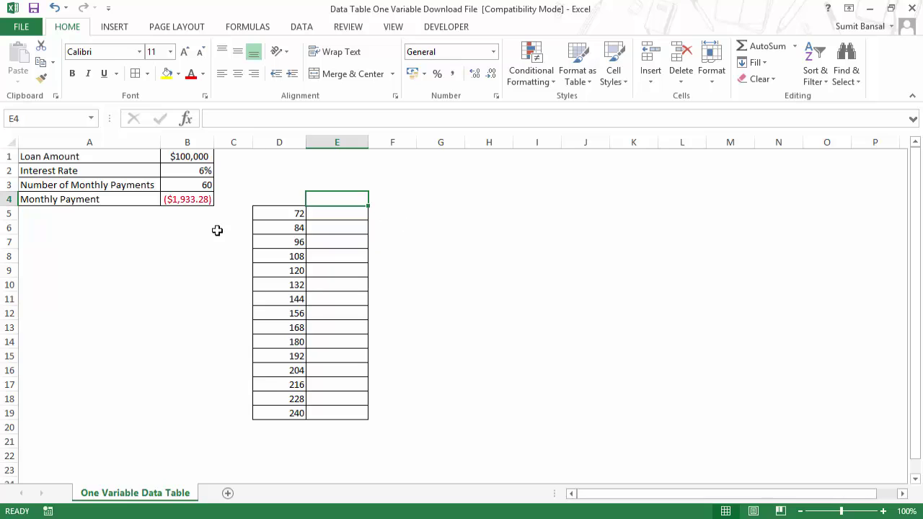
text(=)
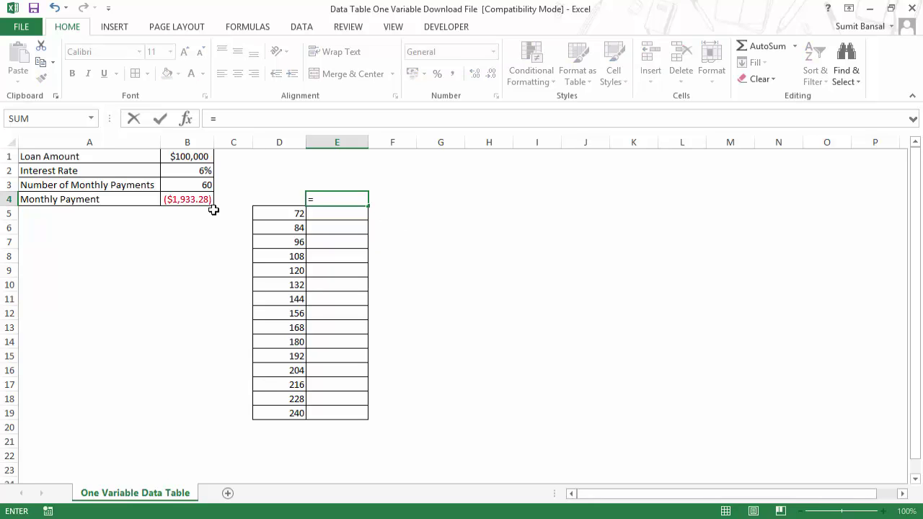
click(201, 201)
key(Return)
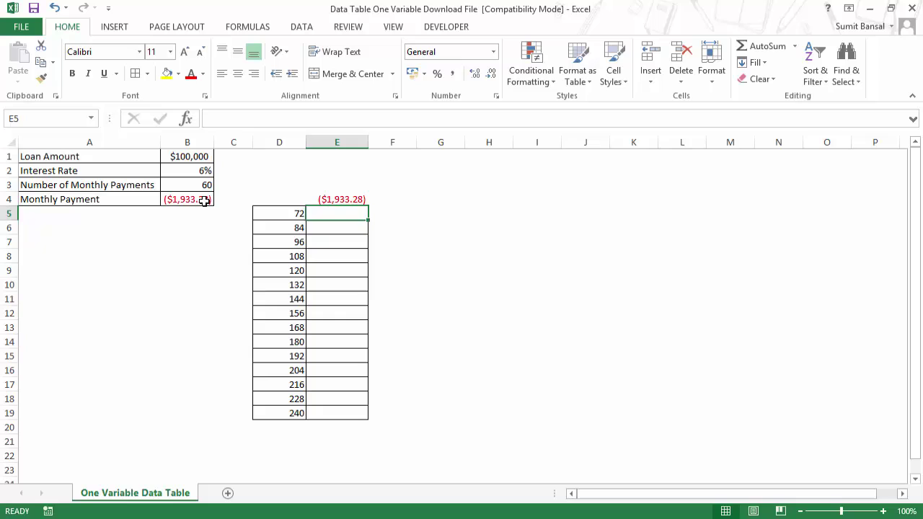
click(364, 199)
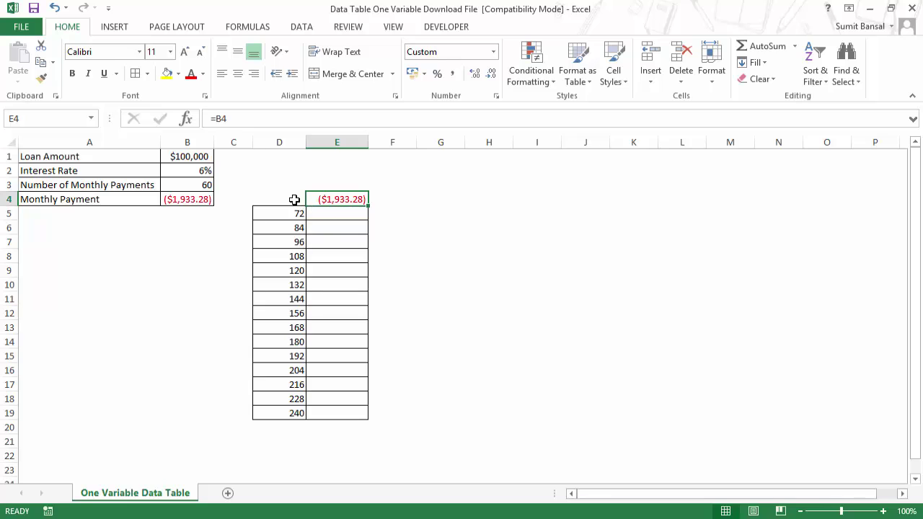
Select D4:E19 and bring up the What-If Analysis Data Table dialog
drag(283, 199, 336, 412)
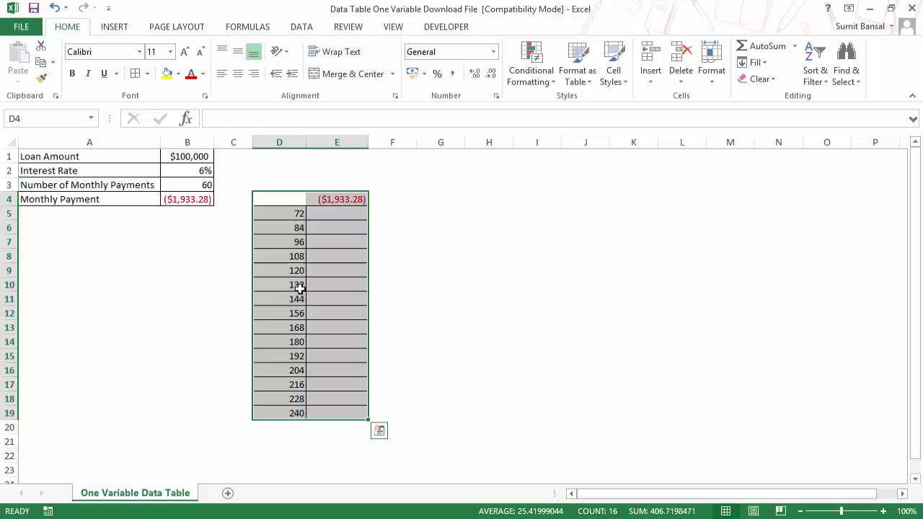
click(300, 27)
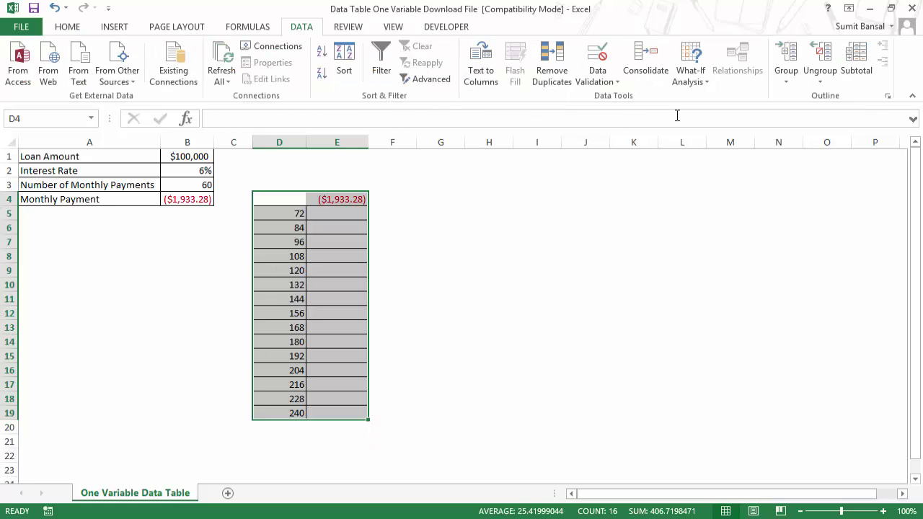
click(697, 81)
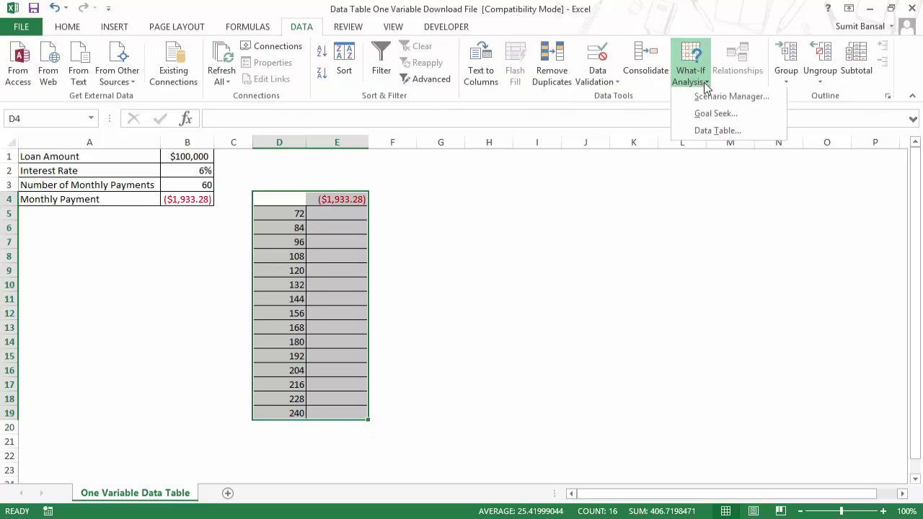
click(712, 131)
drag(465, 208, 459, 224)
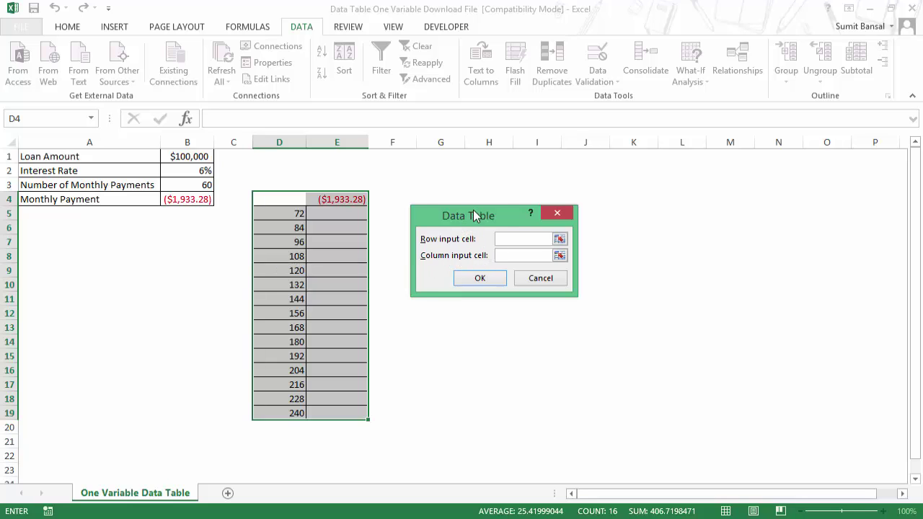
Use B3 as the column input cell, filling E5:E19 with payments from -1657.29 to -716.43
drag(474, 216, 488, 203)
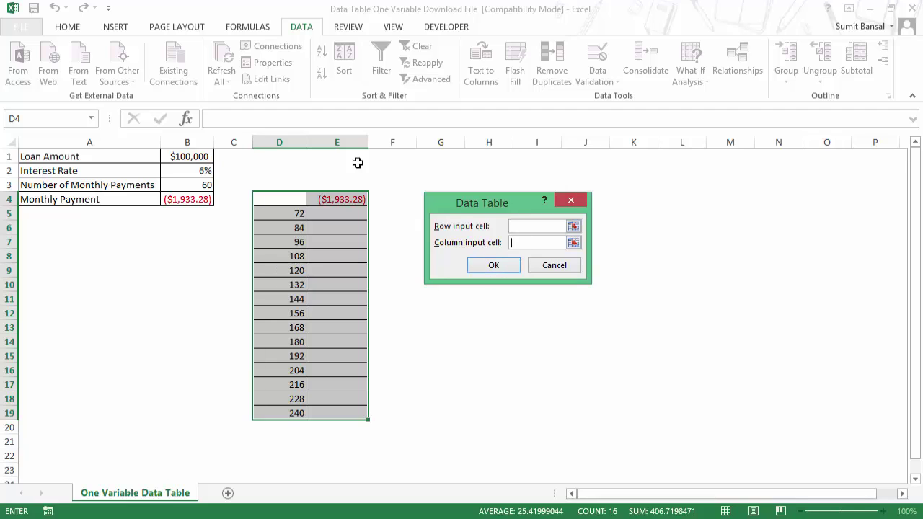
click(192, 186)
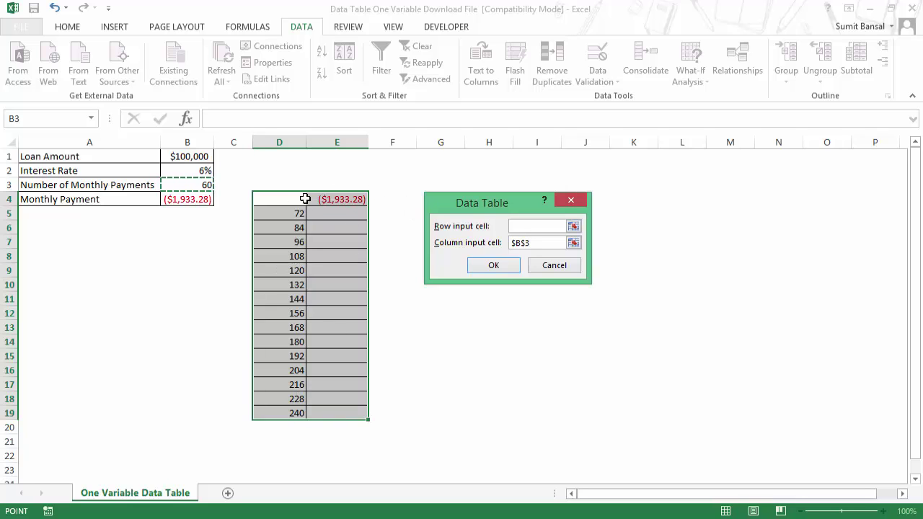
click(484, 266)
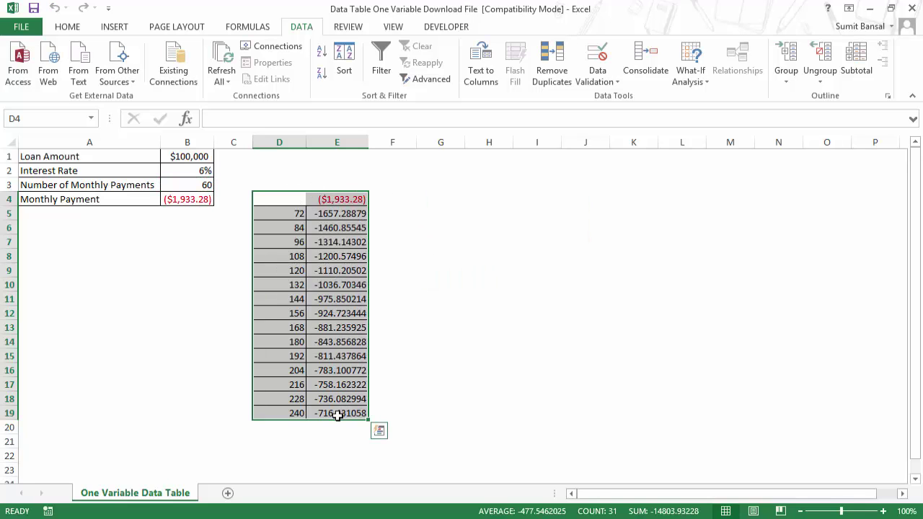
click(388, 212)
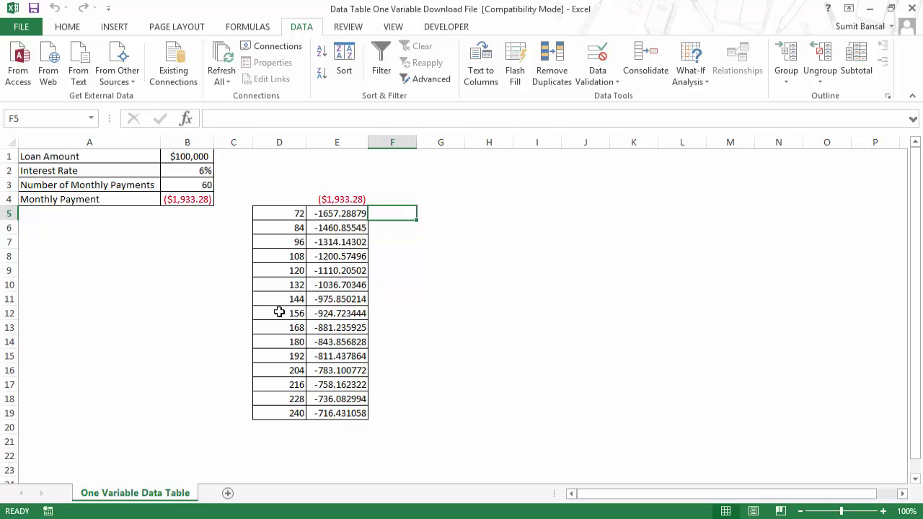
drag(295, 298, 372, 303)
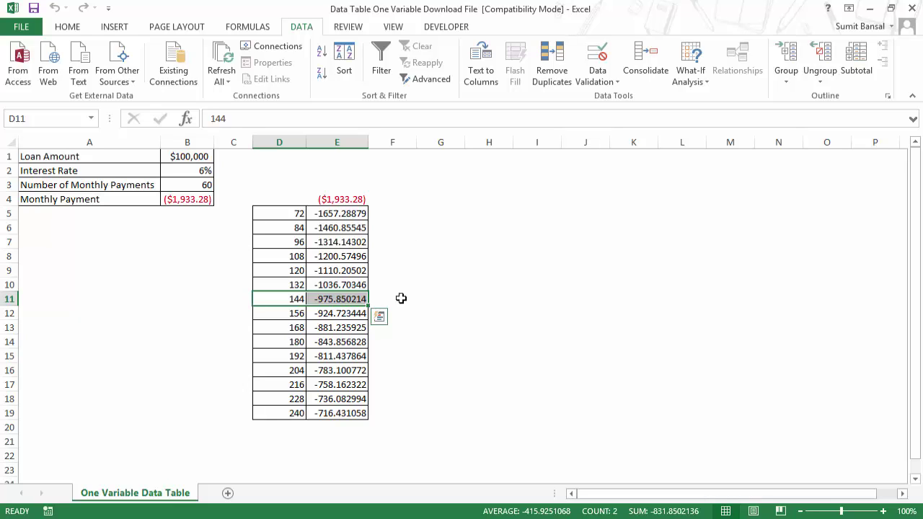
click(337, 215)
drag(334, 229, 334, 404)
click(330, 215)
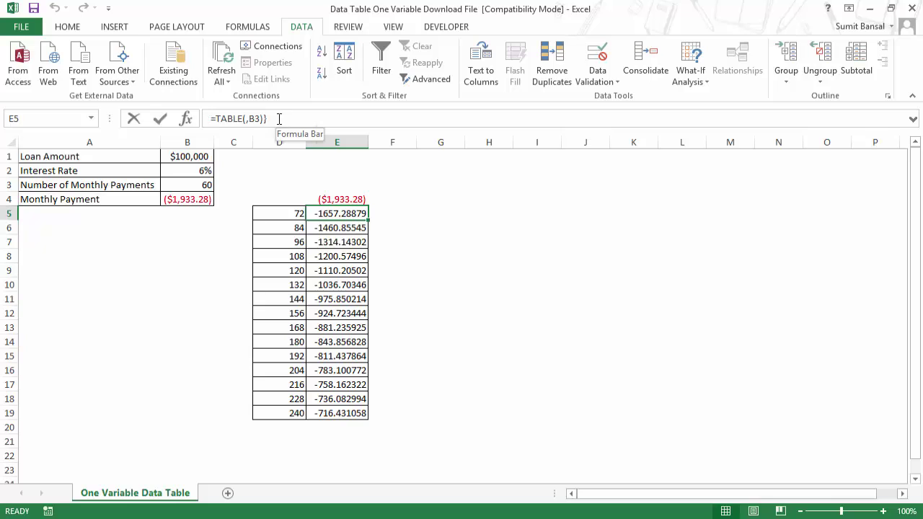
drag(264, 119, 216, 120)
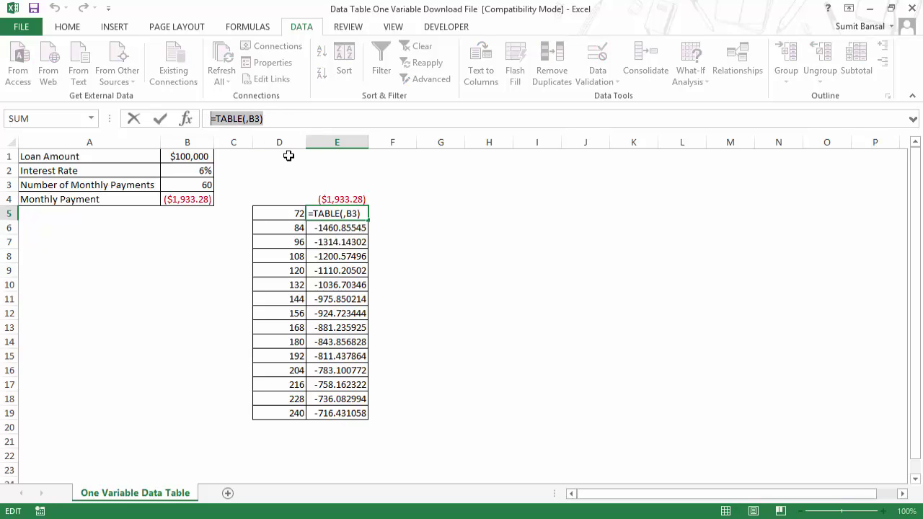
key(Escape)
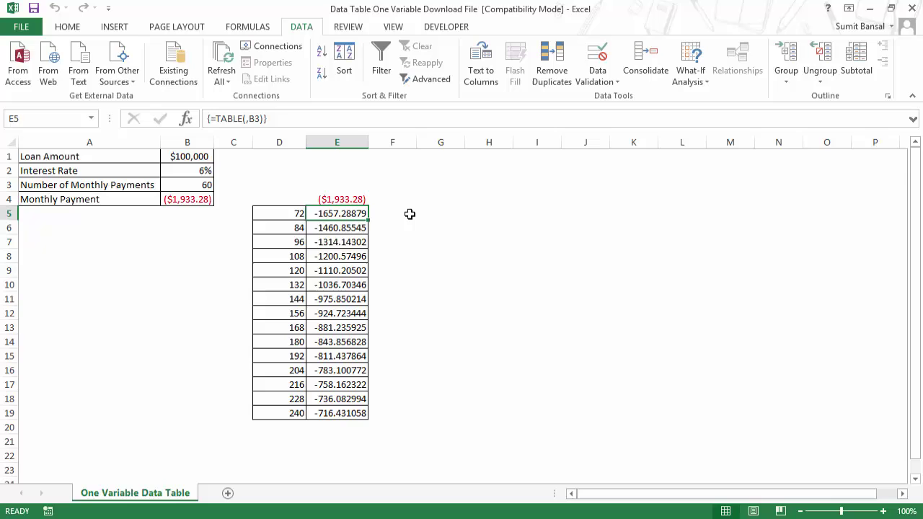
key(Delete)
drag(419, 252, 437, 194)
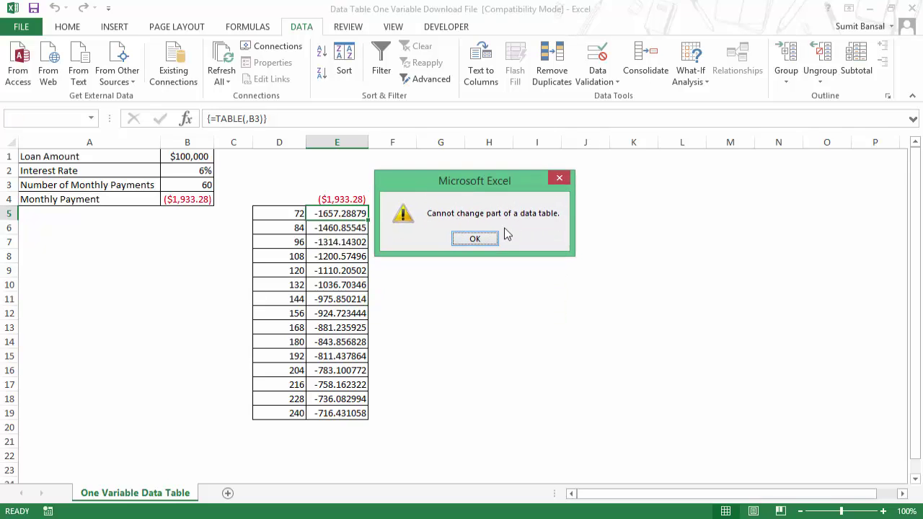
click(472, 239)
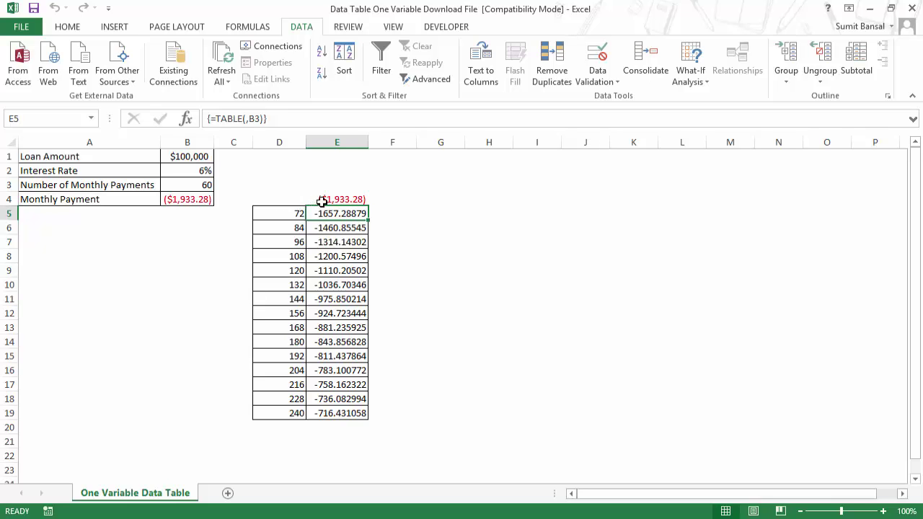
Delete the contents of E4:E19 and copy the 72–240 term values from D5:D19
drag(328, 200, 338, 401)
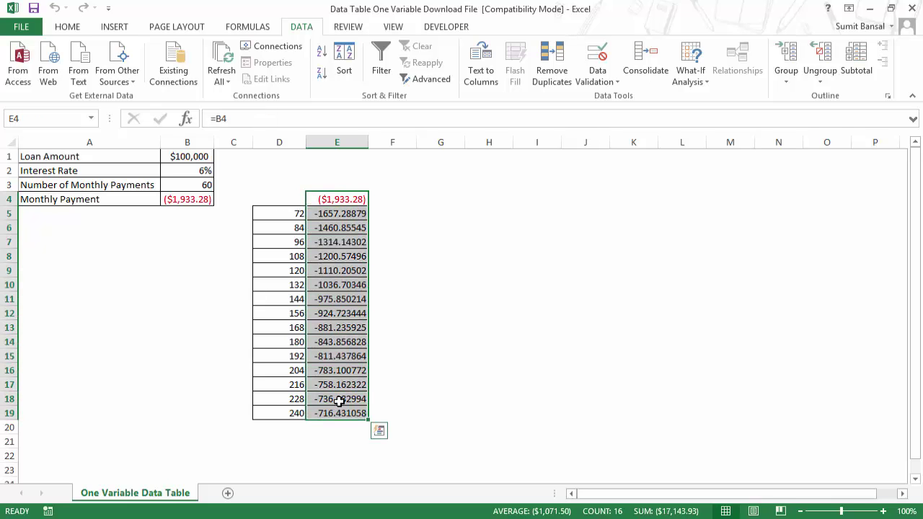
key(Delete)
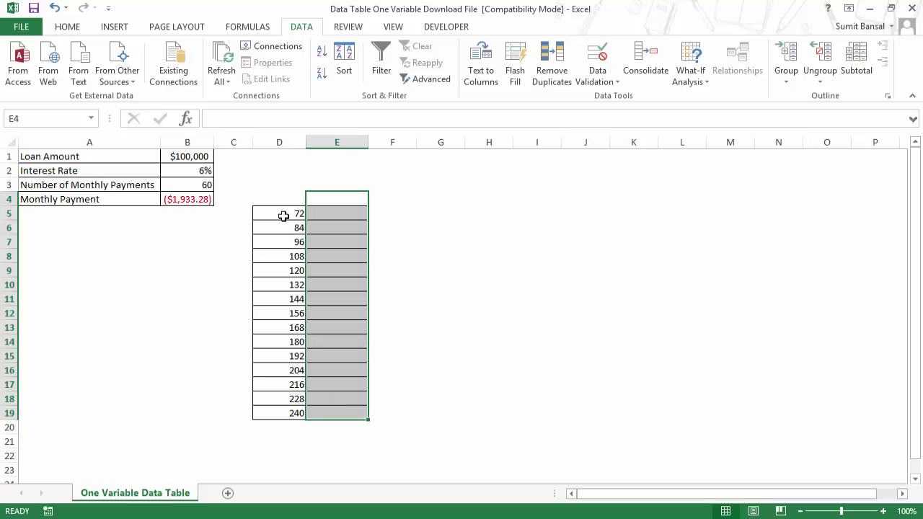
drag(284, 214, 291, 426)
click(290, 427)
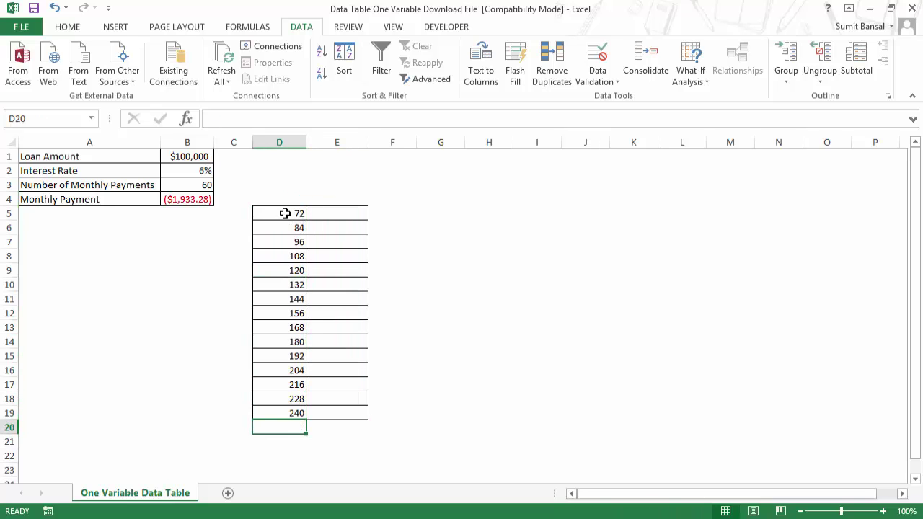
drag(285, 212, 284, 413)
key(ctrl+c)
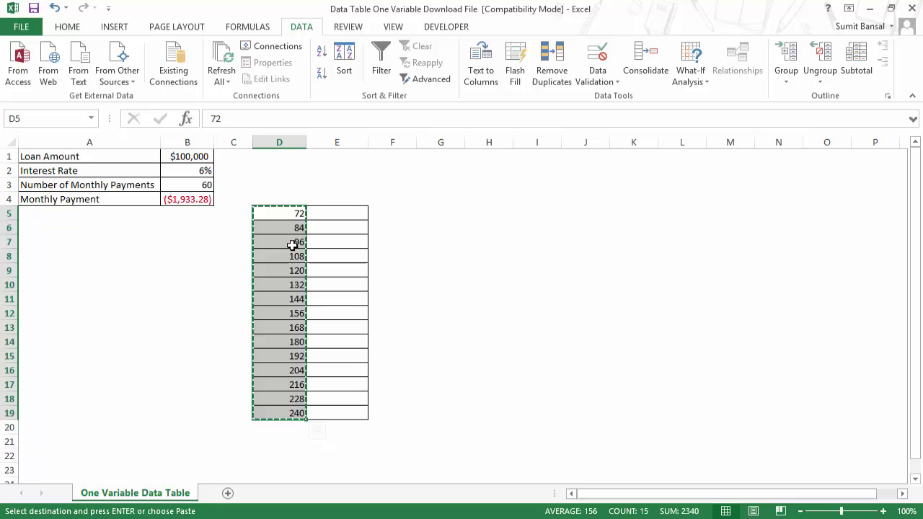
Paste the copied terms transposed across row 1, from D1 to R1
click(289, 157)
key(ctrl+alt+v)
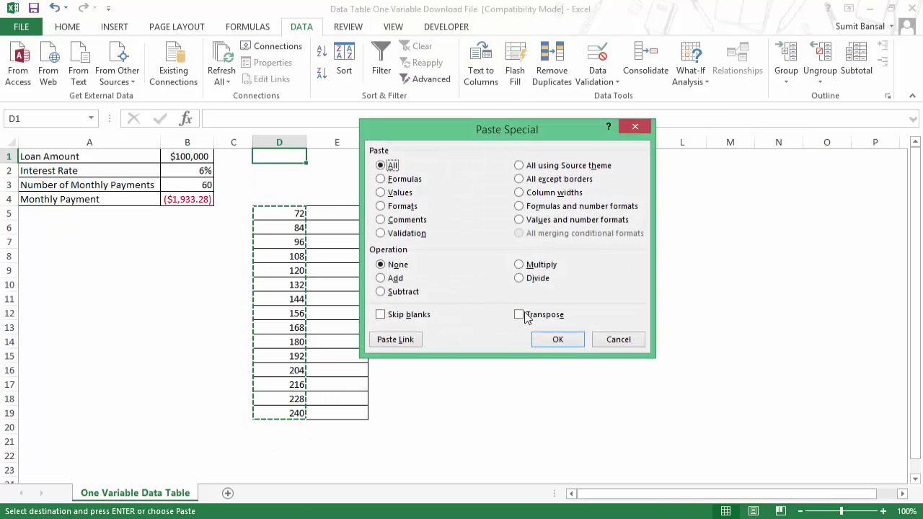
click(535, 316)
drag(516, 139, 549, 173)
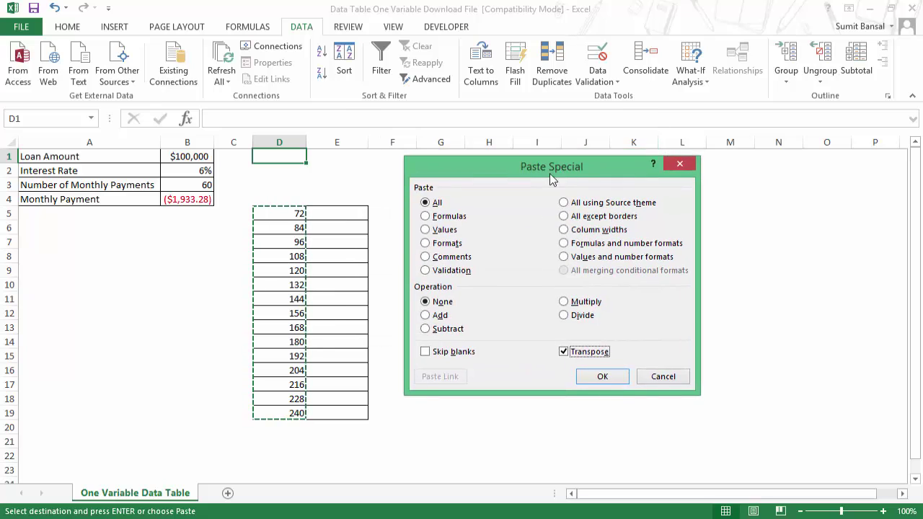
click(595, 377)
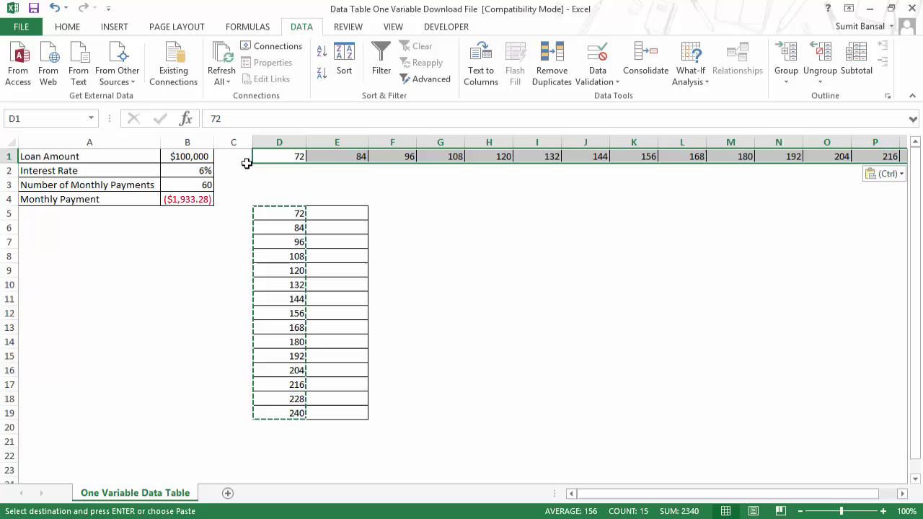
Narrow columns D through R to fit the 72–240 term values
drag(279, 142, 778, 140)
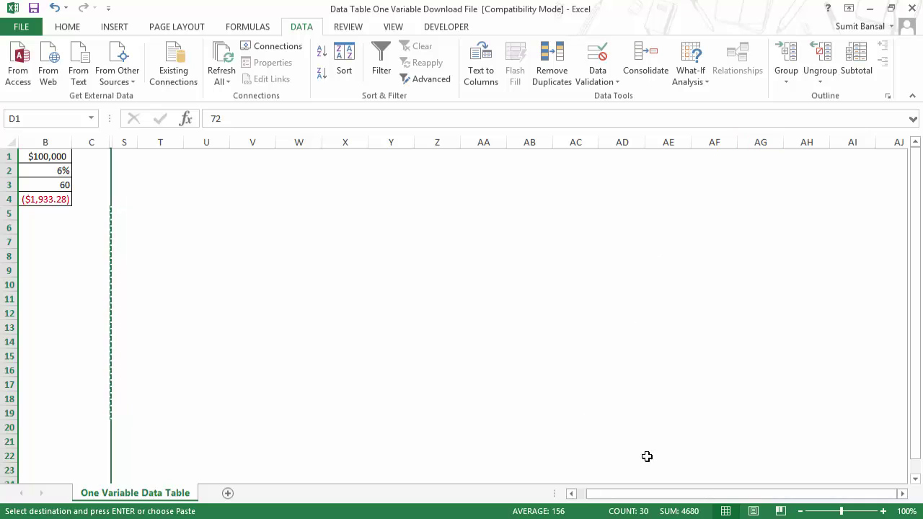
drag(646, 497, 620, 497)
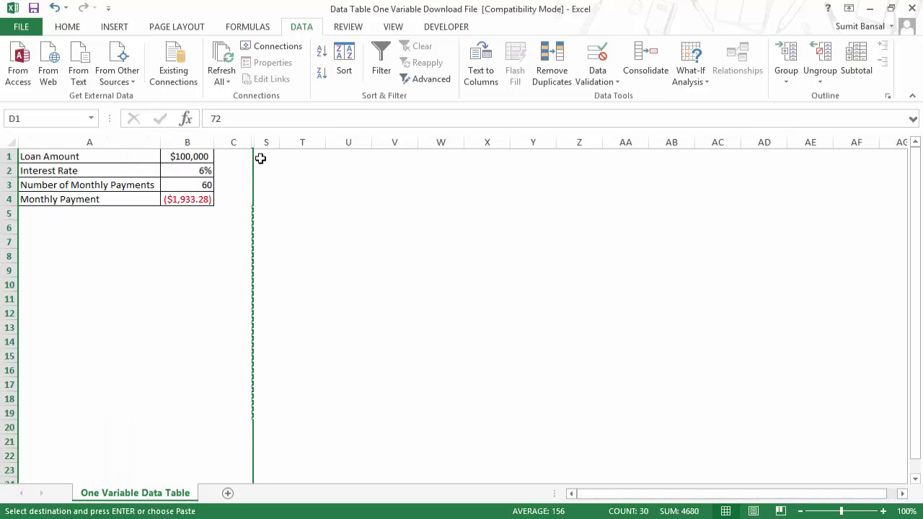
key(ctrl+z)
drag(365, 142, 329, 142)
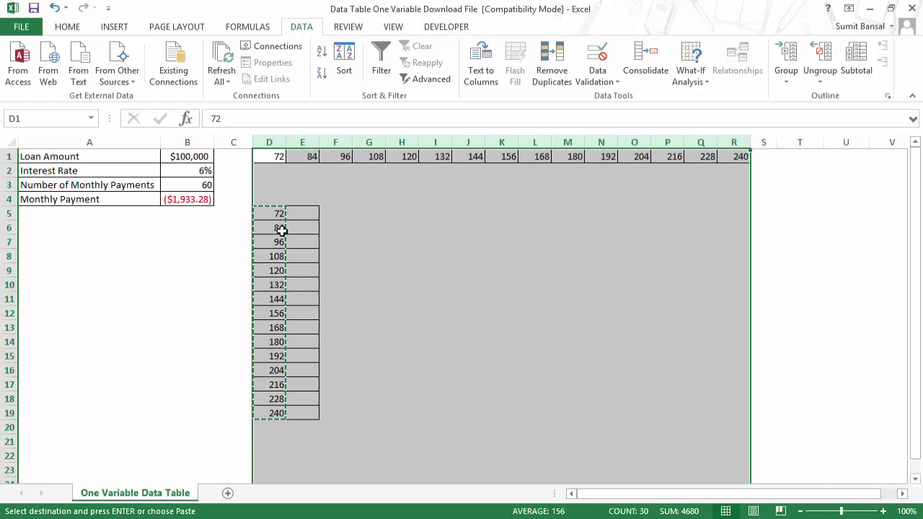
drag(268, 213, 300, 412)
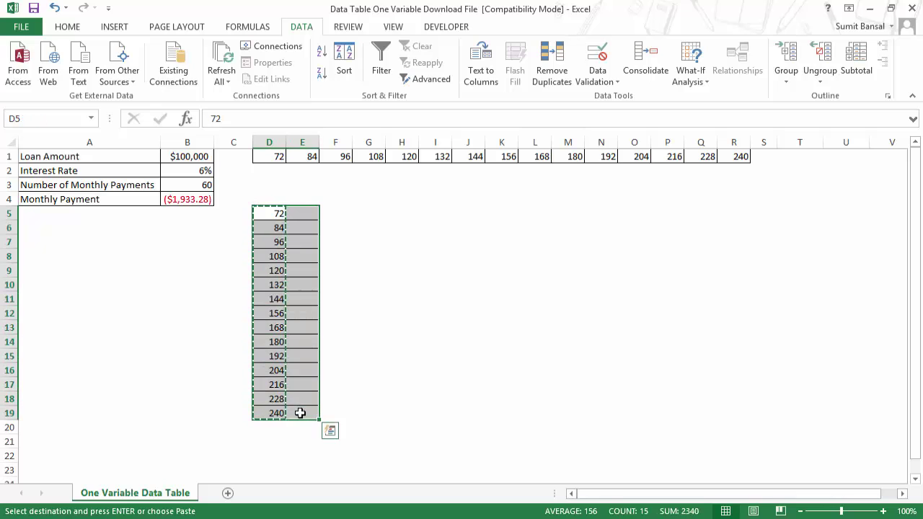
Clear all contents and borders from the old vertical term list D5:E19
click(65, 29)
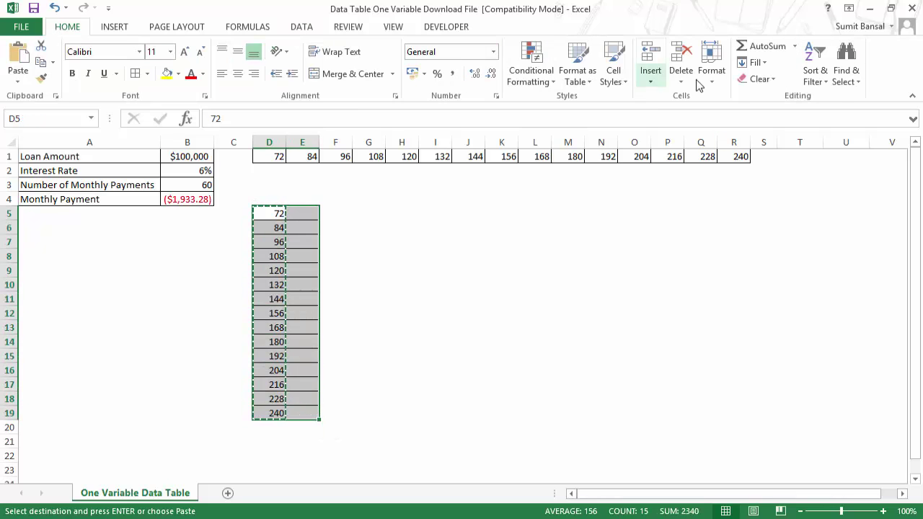
click(757, 79)
click(763, 96)
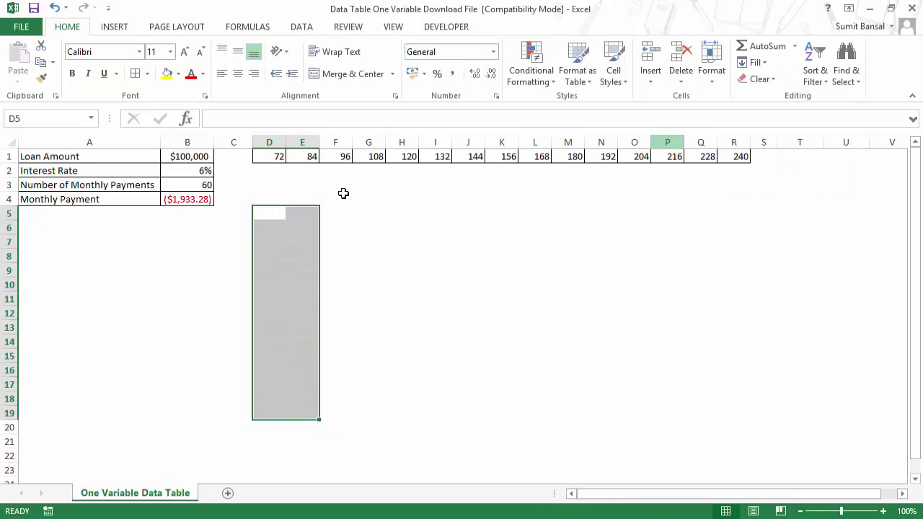
Enter =B4 in C2 and widen column C to show ($1,933.28)
click(245, 178)
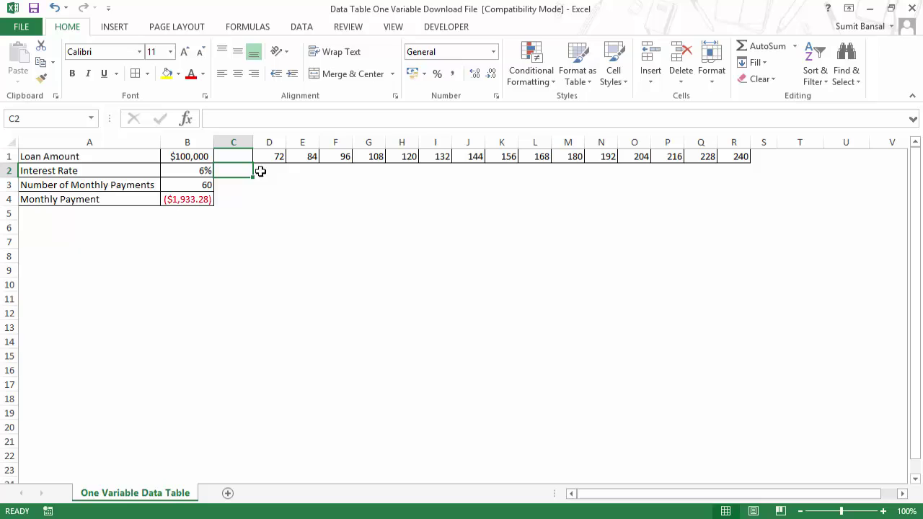
text(=)
click(187, 202)
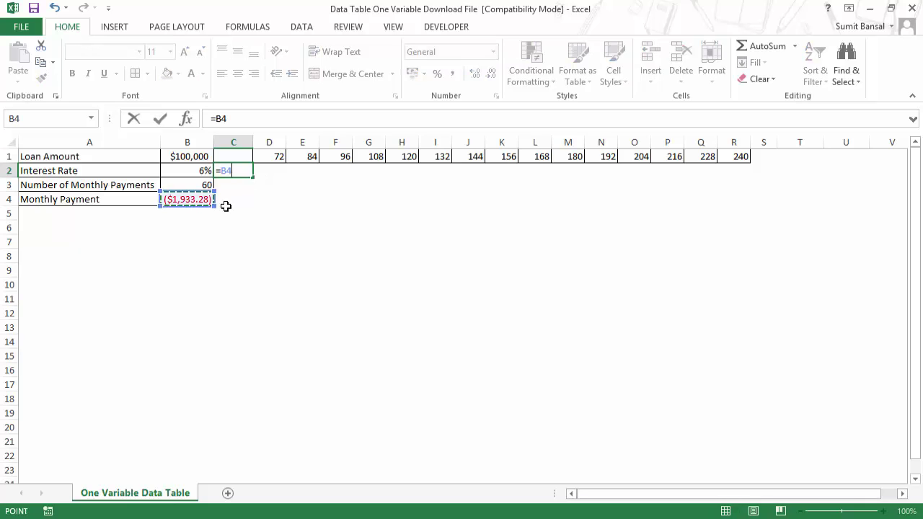
key(Return)
drag(253, 141, 760, 161)
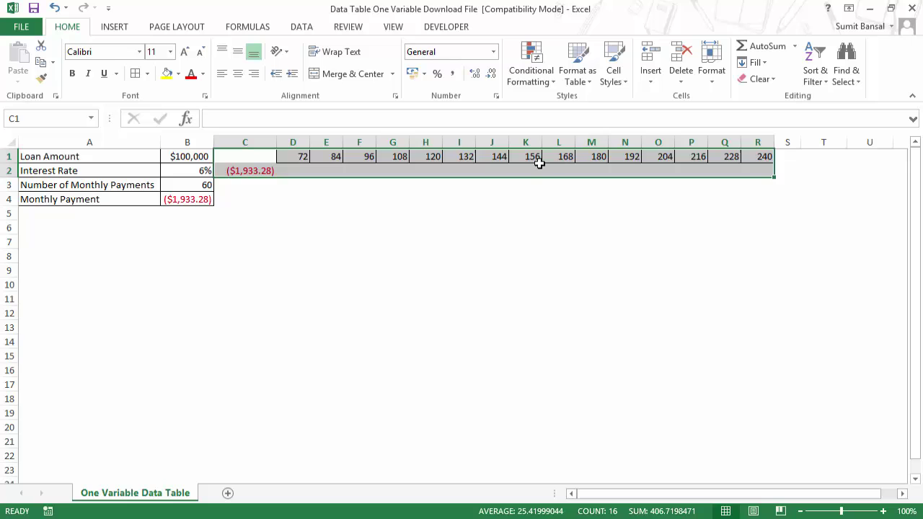
Create a data table with B3 as row input, giving payments -1657 to -716.4 in D2:R2
click(295, 29)
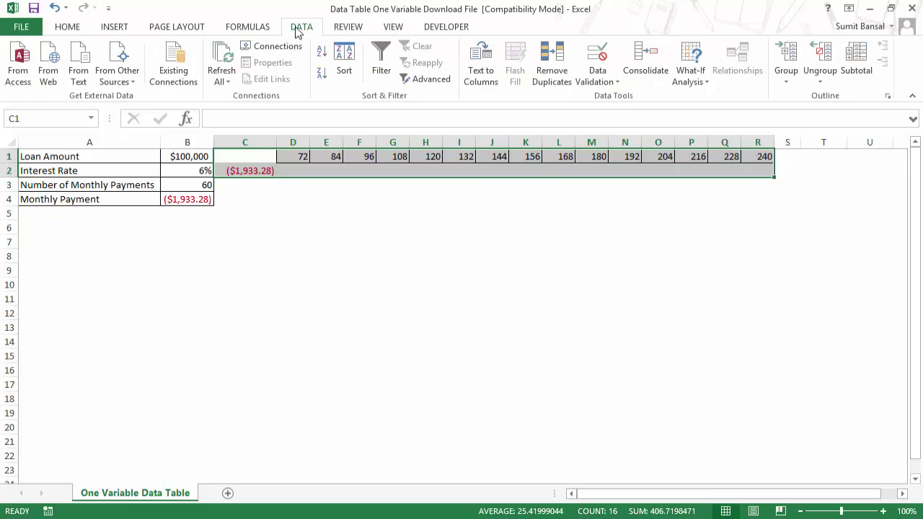
click(691, 78)
click(718, 134)
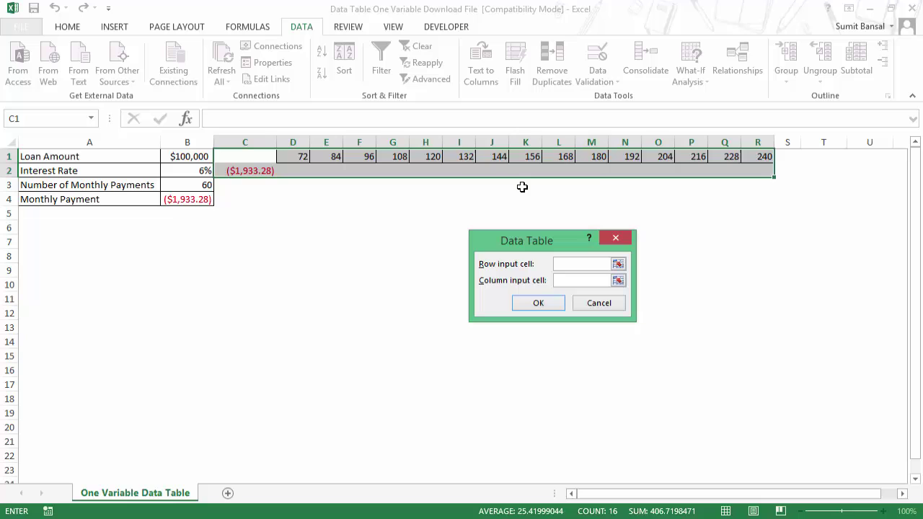
click(200, 185)
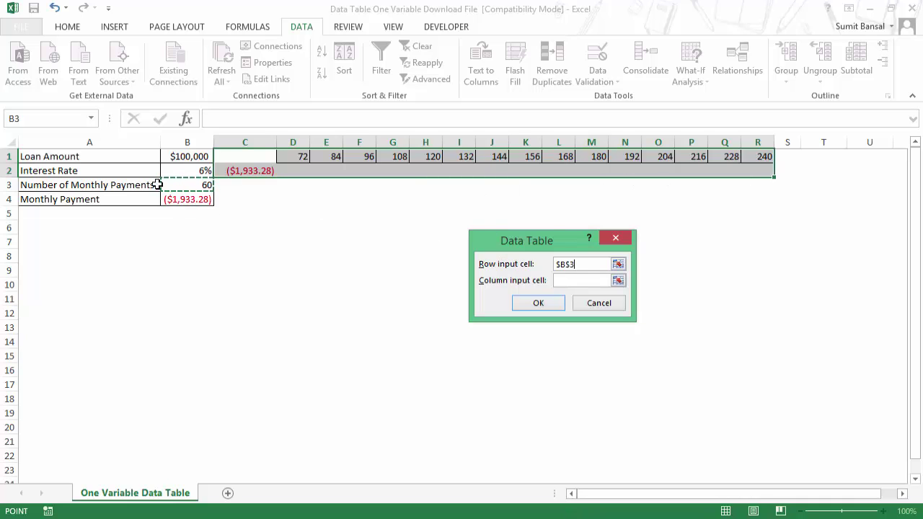
click(542, 306)
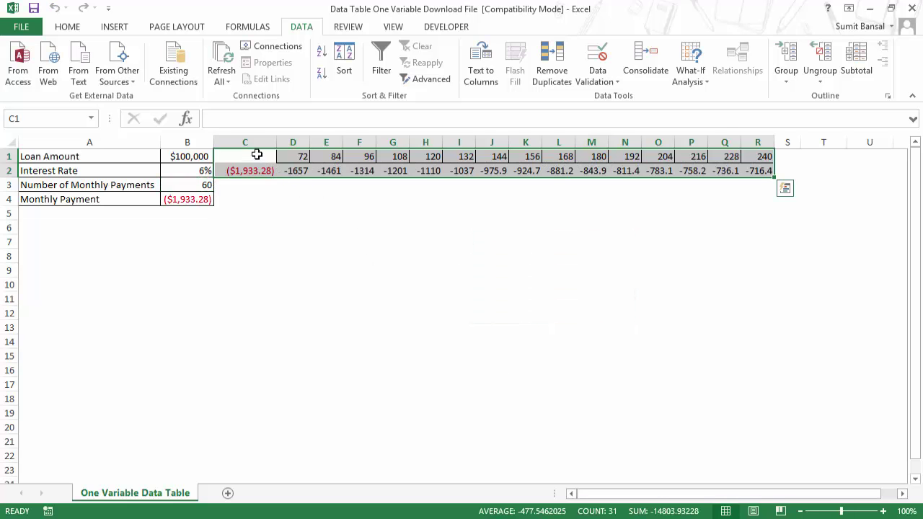
drag(254, 155, 765, 172)
drag(496, 157, 498, 167)
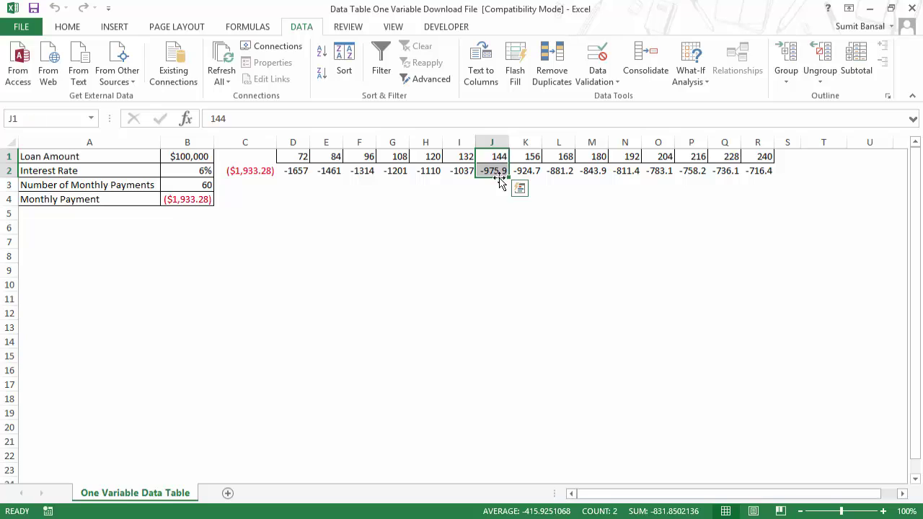